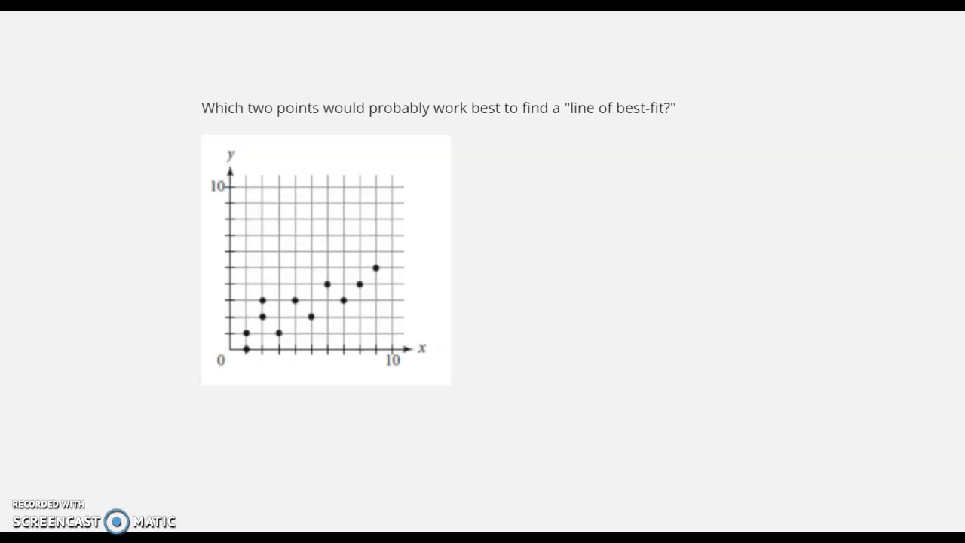
- Draw an arrowed line above the scatter plot and circle two data points
left_click(187, 254)
mouse_move(187, 254)
left_mouse_down()
mouse_move(364, 164)
mouse_move(351, 158)
mouse_move(377, 160)
mouse_move(368, 177)
left_mouse_up()
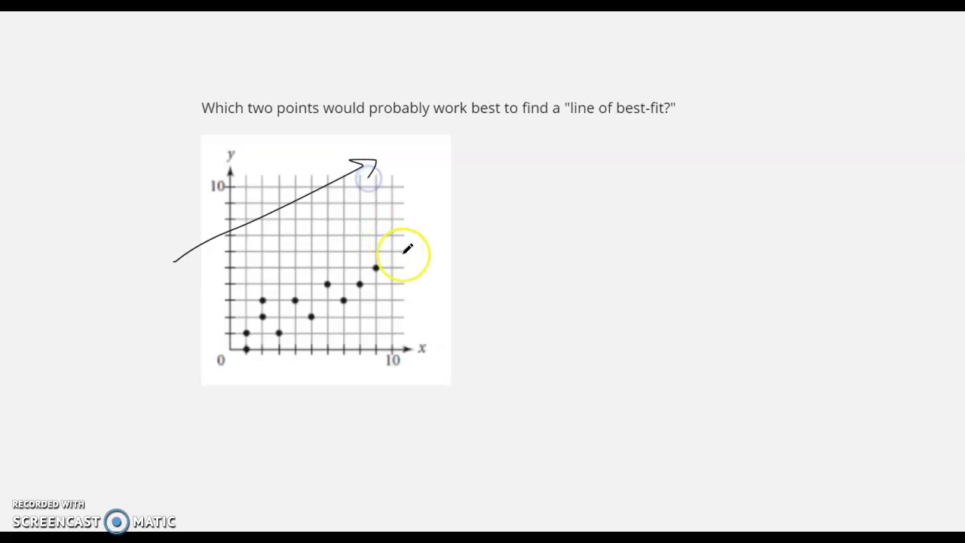
left_click(241, 342)
mouse_move(245, 337)
left_mouse_down()
mouse_move(236, 348)
mouse_move(254, 346)
mouse_move(242, 341)
left_mouse_up()
mouse_move(355, 275)
left_mouse_down()
mouse_move(364, 287)
mouse_move(361, 274)
left_mouse_up()
- Sketch a line through the circled points and write y=mx+b beside it
left_click_drag(443, 235, 173, 390)
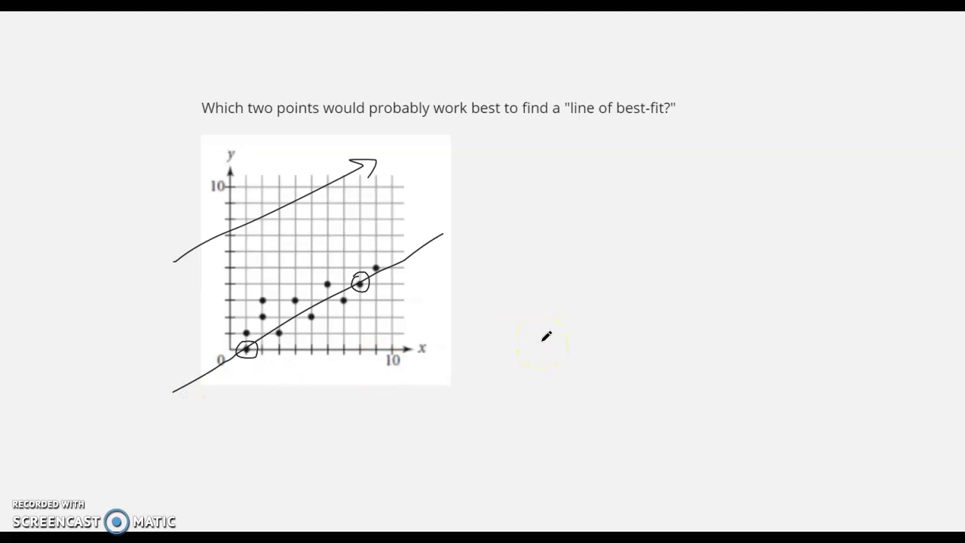
mouse_move(418, 222)
left_mouse_down()
mouse_move(427, 229)
mouse_move(486, 193)
left_mouse_up()
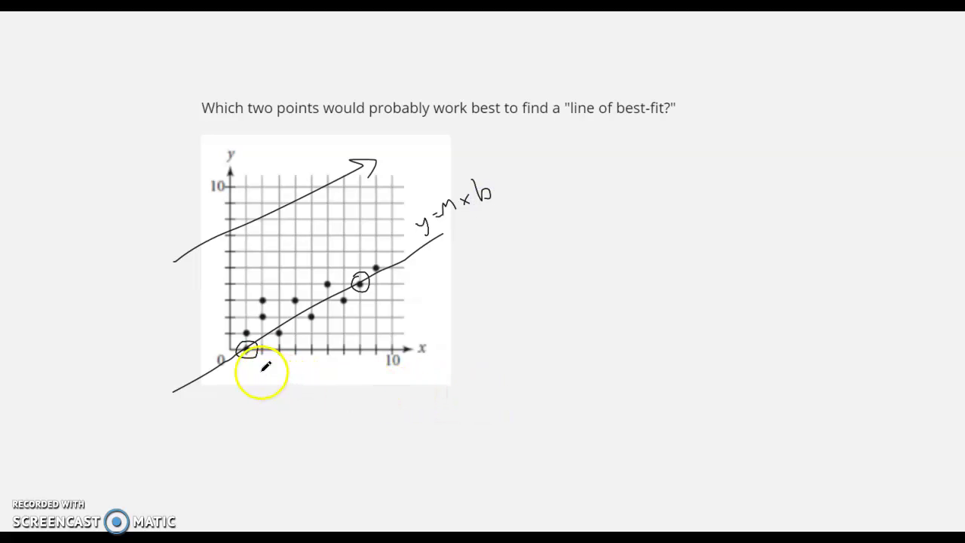
left_click_drag(253, 355, 256, 344)
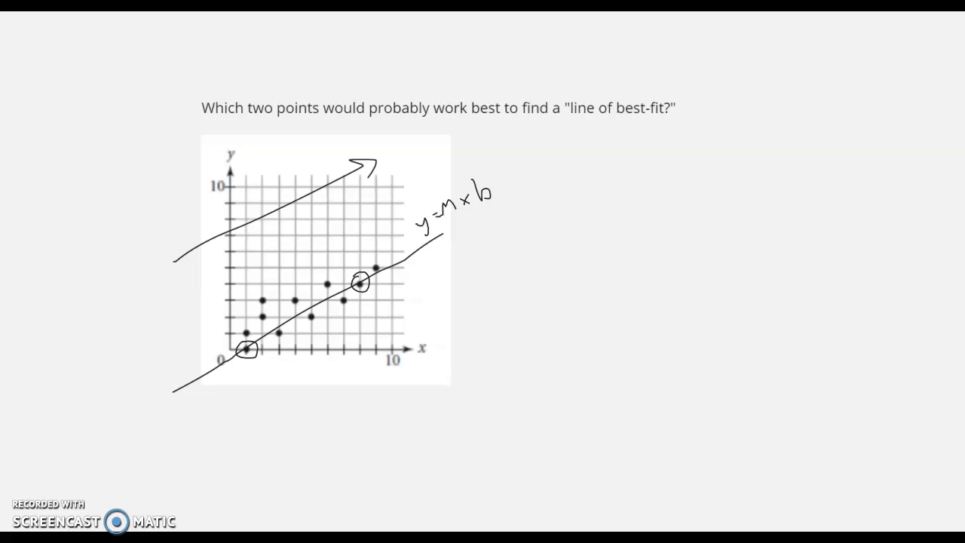
- Scroll down to the Patriots height and weight table problem
scroll(482, 271, "down", 3)
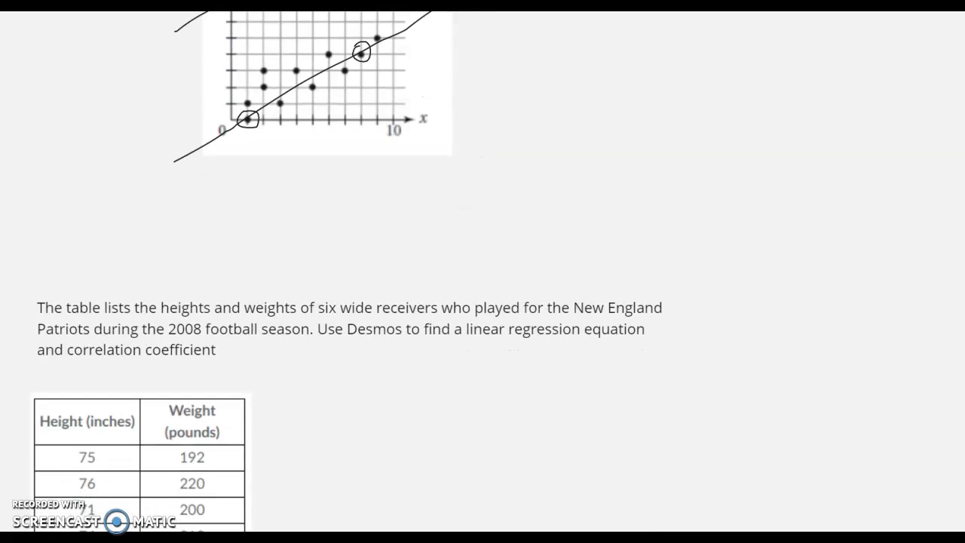
scroll(482, 272, "down", 3)
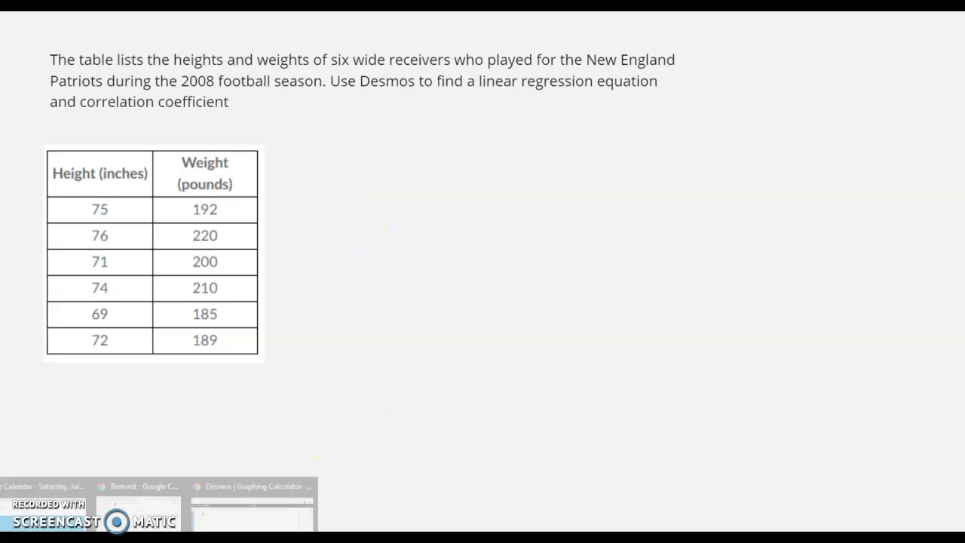
- In Desmos, remove an extra empty table and start a blank expression under the height/weight table
left_click(242, 511)
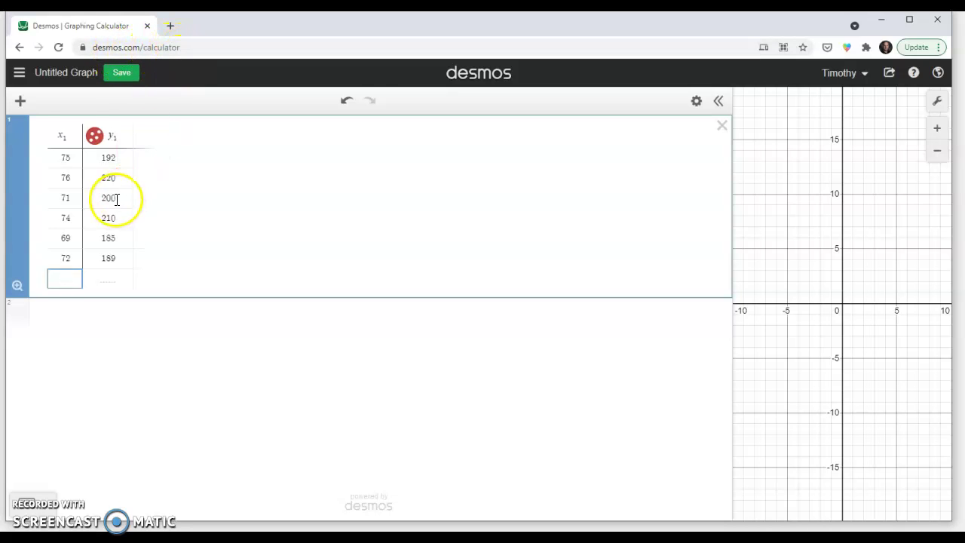
left_click(20, 100)
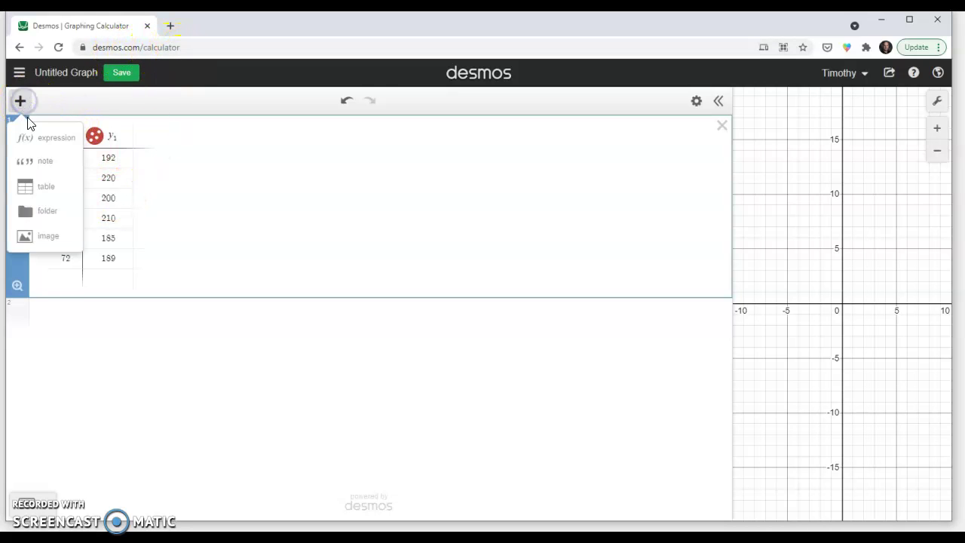
left_click(39, 188)
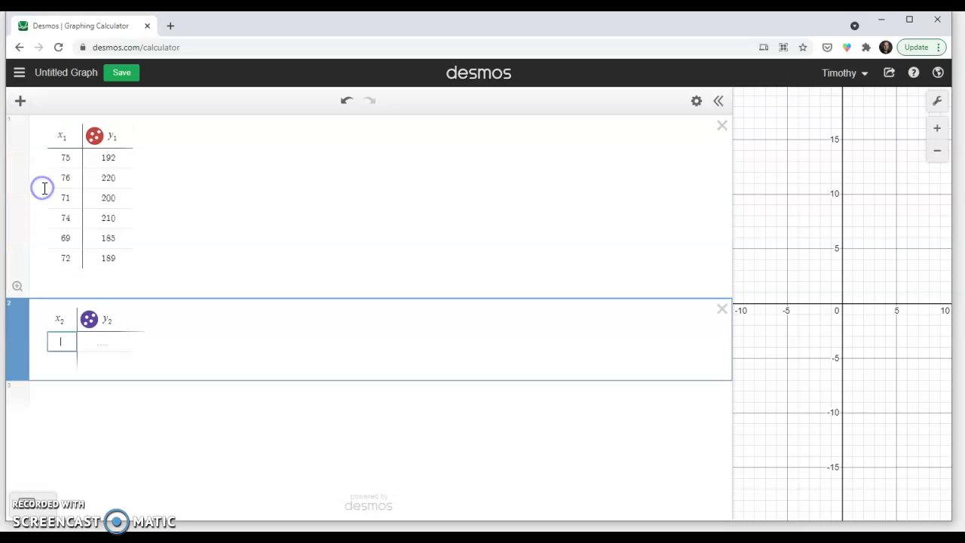
left_click(721, 309)
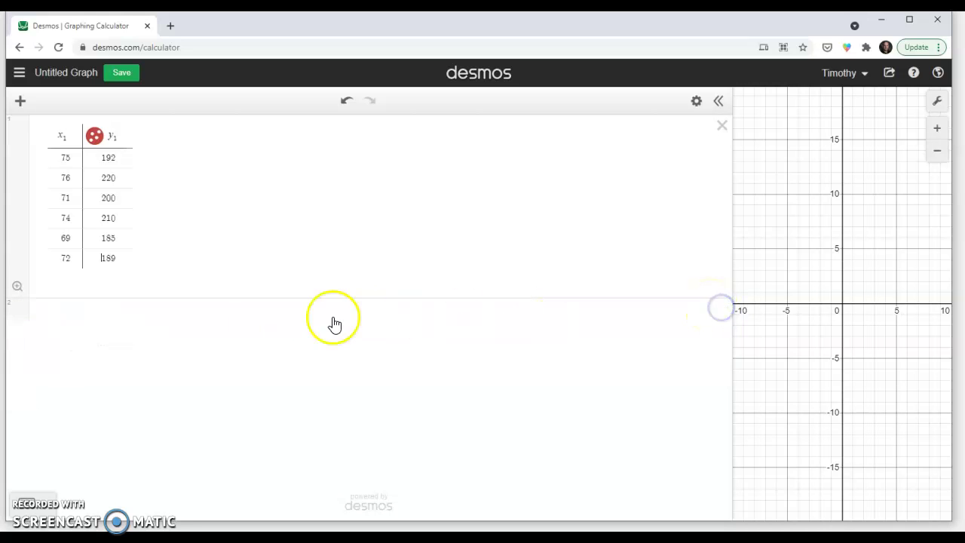
left_click(51, 312)
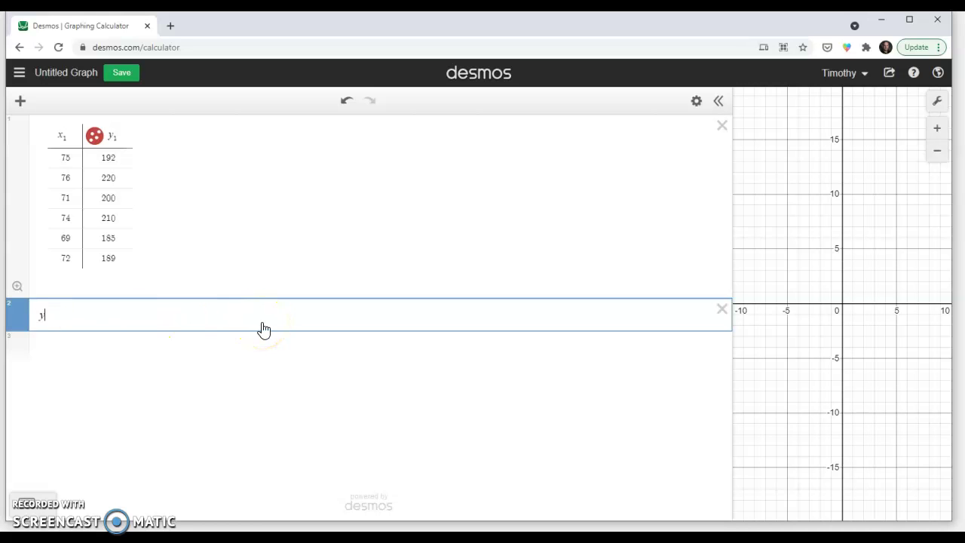
- Turn y = mx + b into the regression y₁ ~ mx₁ + b on the height/weight table
type("y = mx")
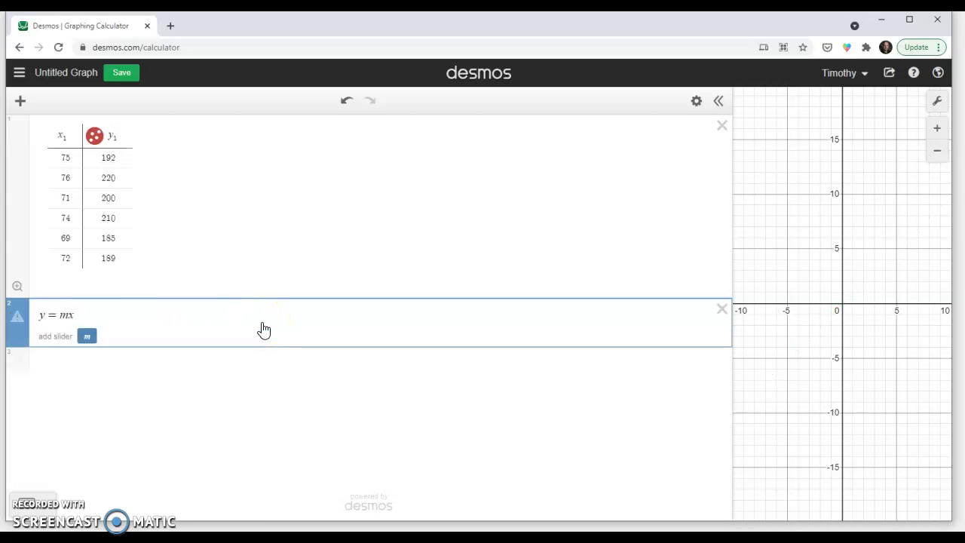
type(" + b")
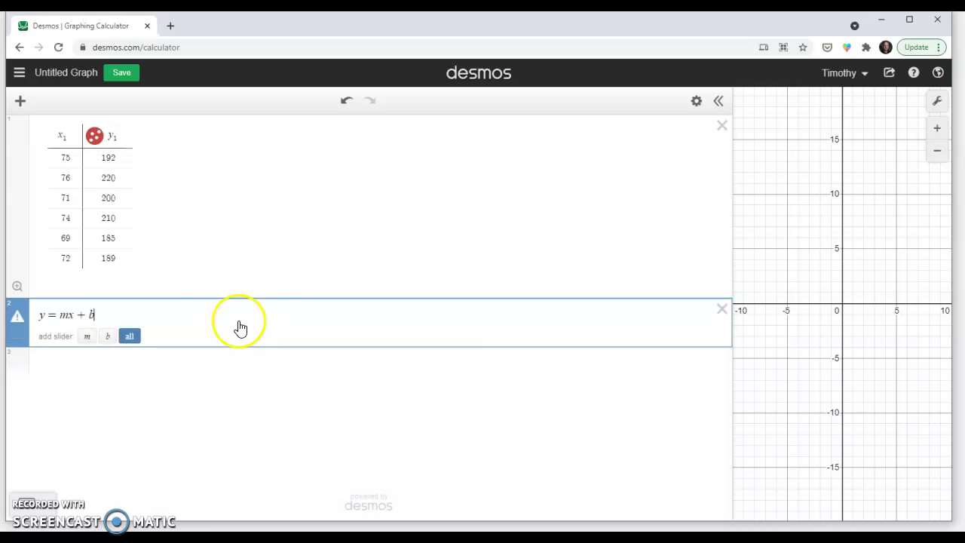
left_click(44, 315)
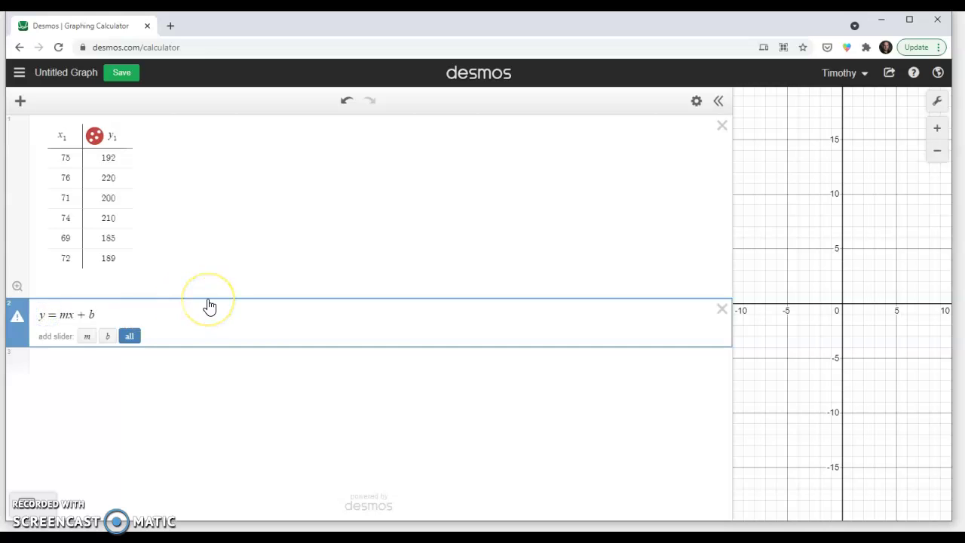
type("1")
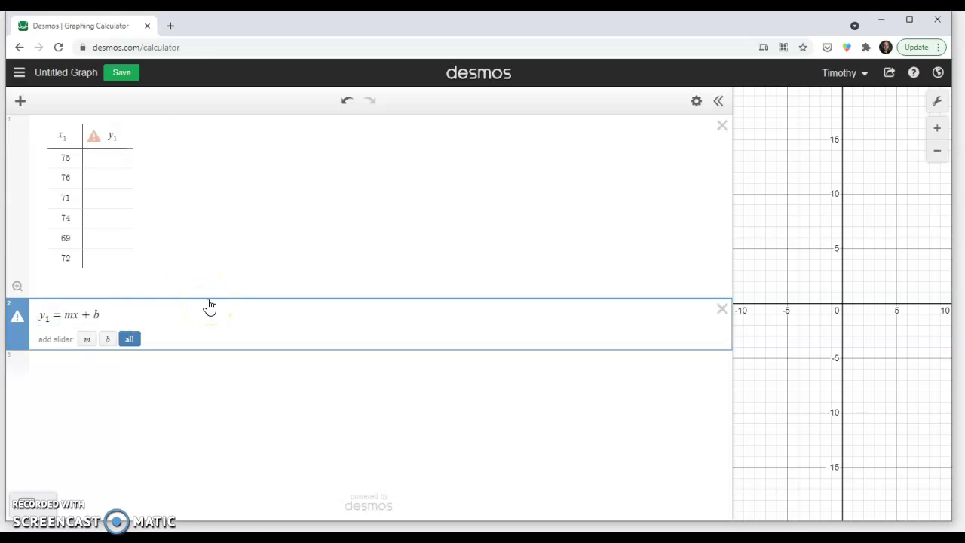
left_click(78, 315)
type("1")
left_click(57, 317)
left_click_drag(56, 318, 55, 318)
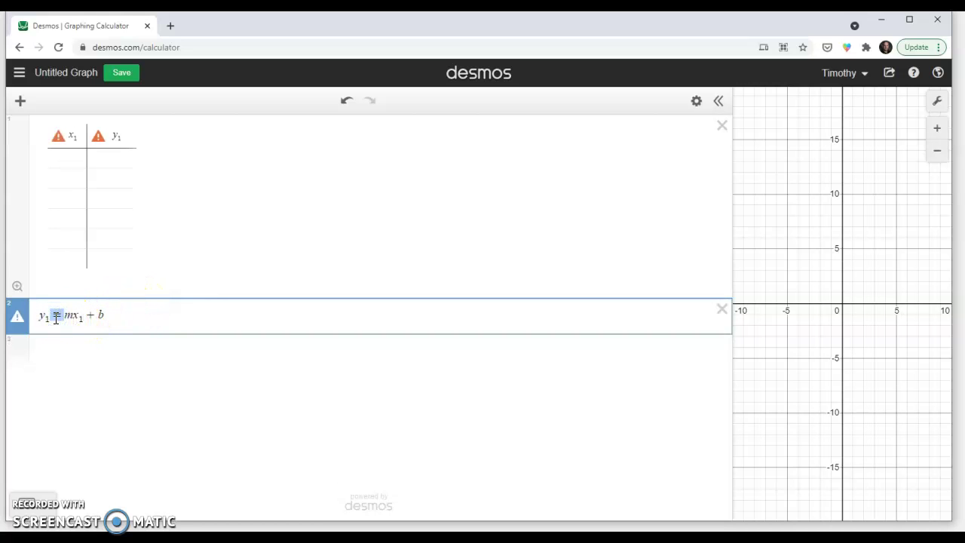
type("~")
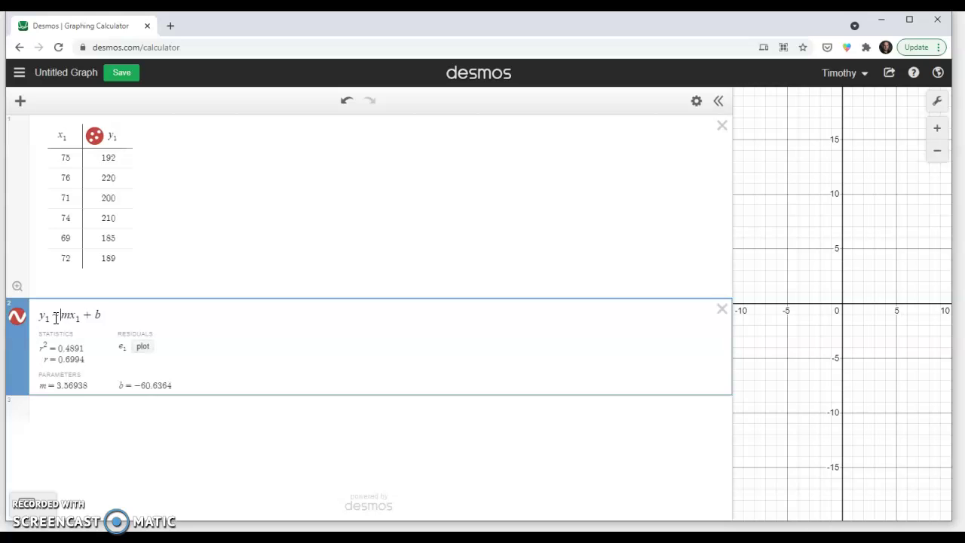
left_click(113, 423)
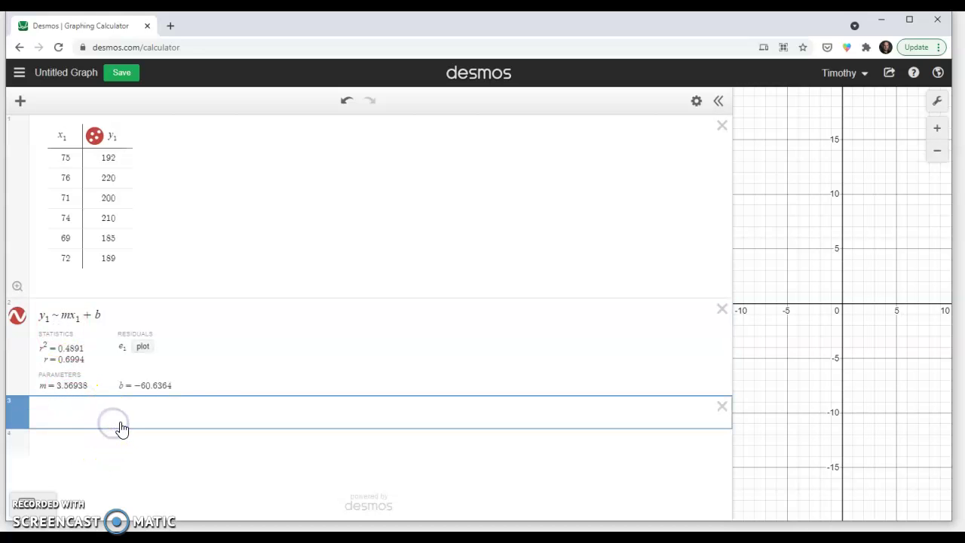
left_click(227, 314)
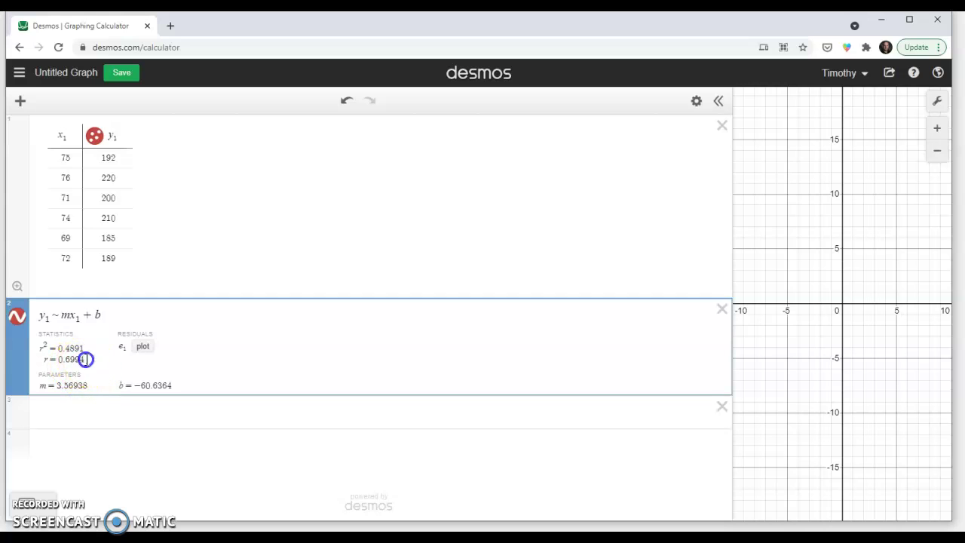
- Select the r value, then start a new expression row below the regression
left_click(47, 361)
left_click_drag(47, 361, 84, 360)
left_click(116, 415)
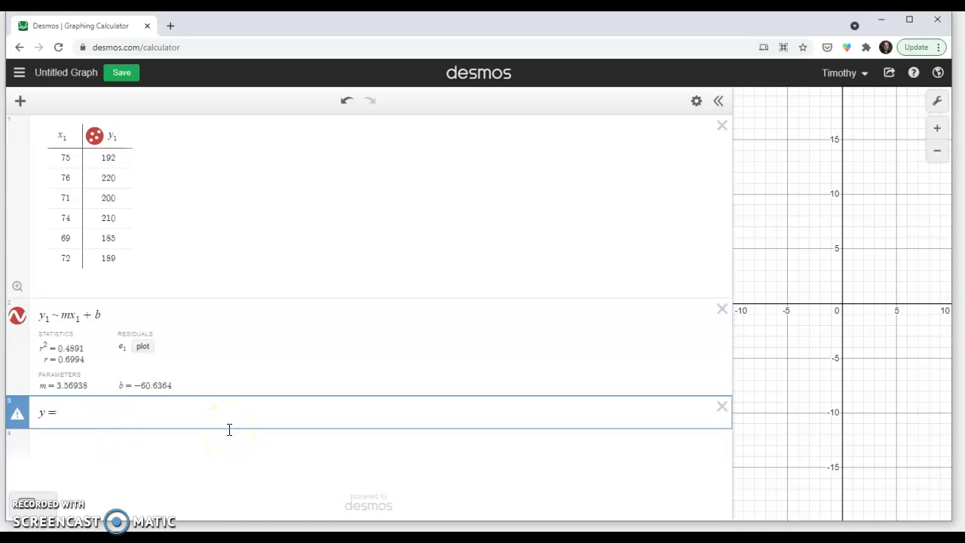
- Enter the best-fit line 3.56938x-60.636 in the third expression row
type("3")
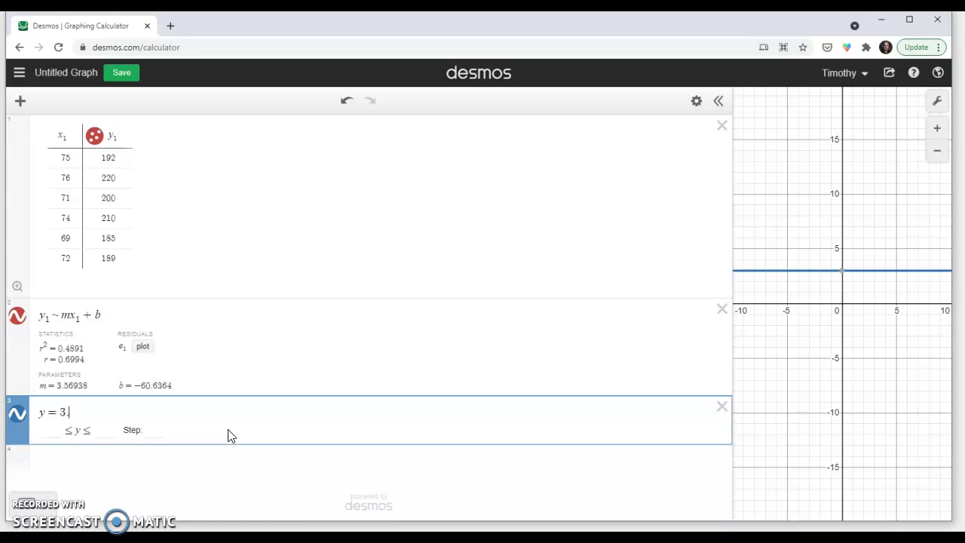
type(".56938x")
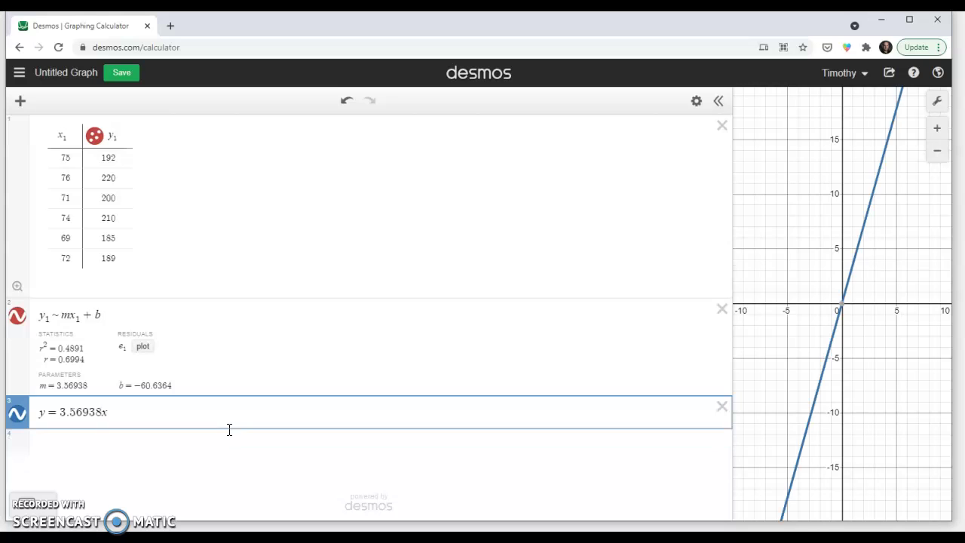
type("-60")
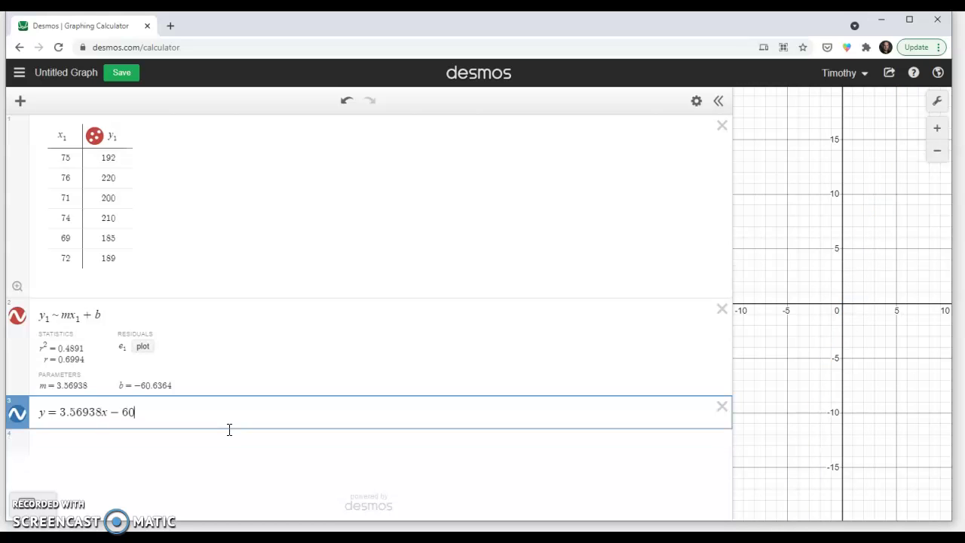
type(".636")
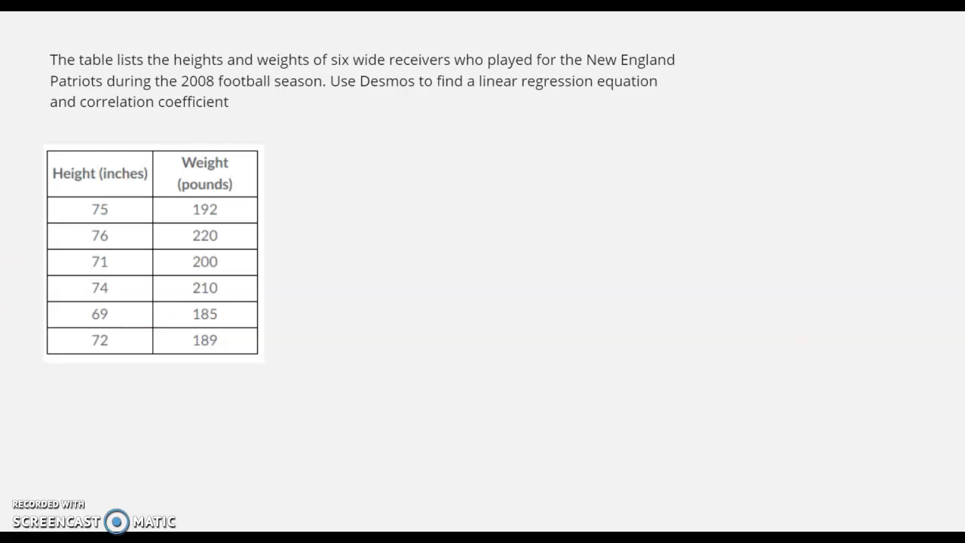
- Pan to the sandwiches problem, arrow 12 to x in y = mx + b, and label the sandwiches row x
left_click_drag(961, 392, 123, 345)
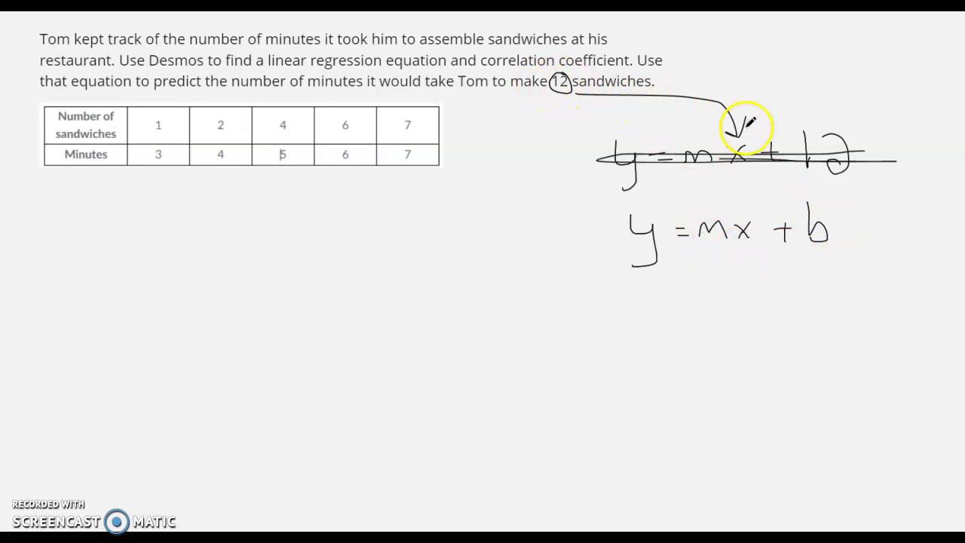
left_click_drag(735, 117, 736, 216)
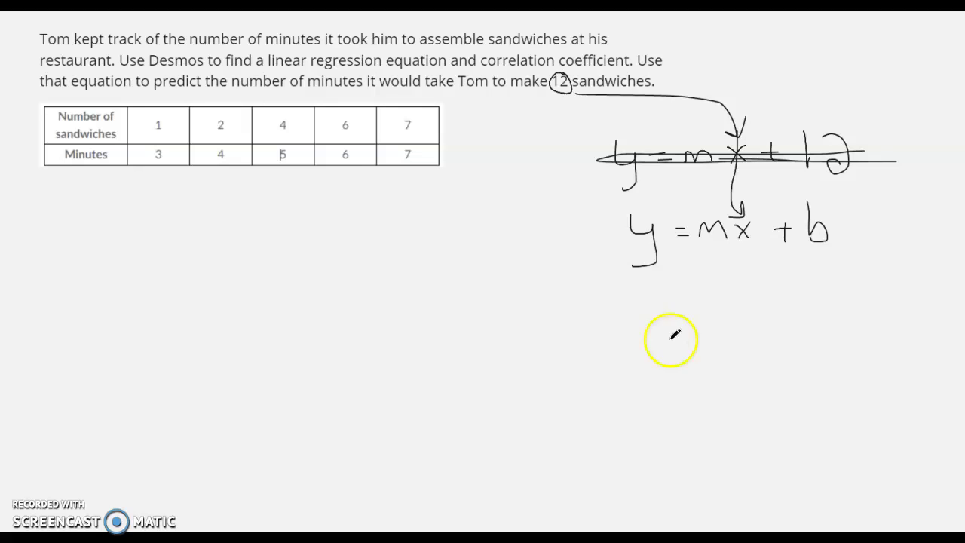
mouse_move(22, 117)
left_mouse_down()
mouse_move(35, 139)
mouse_move(22, 130)
mouse_move(12, 140)
mouse_move(29, 168)
mouse_move(24, 178)
left_mouse_up()
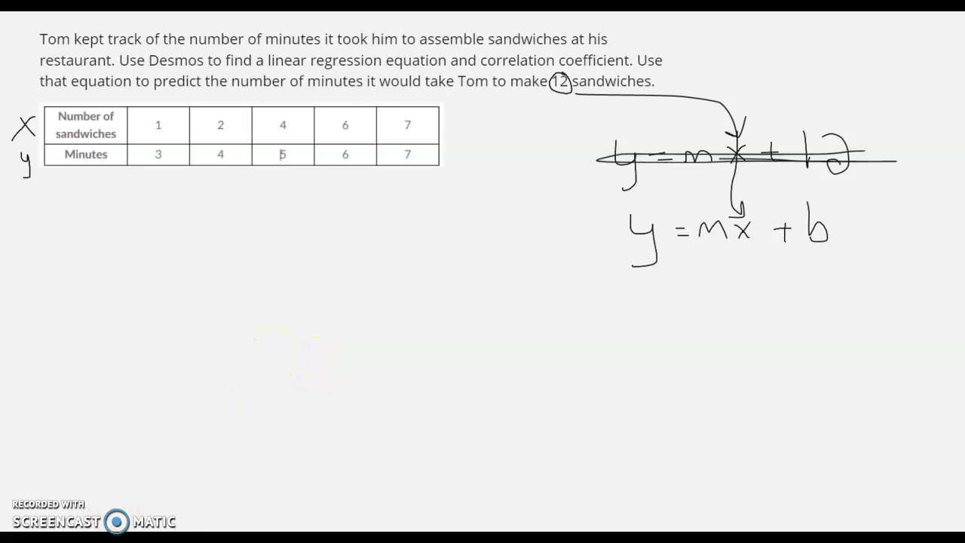
- In Desmos, delete the height/weight table, best-fit line and regression, then add a new table
left_click(237, 510)
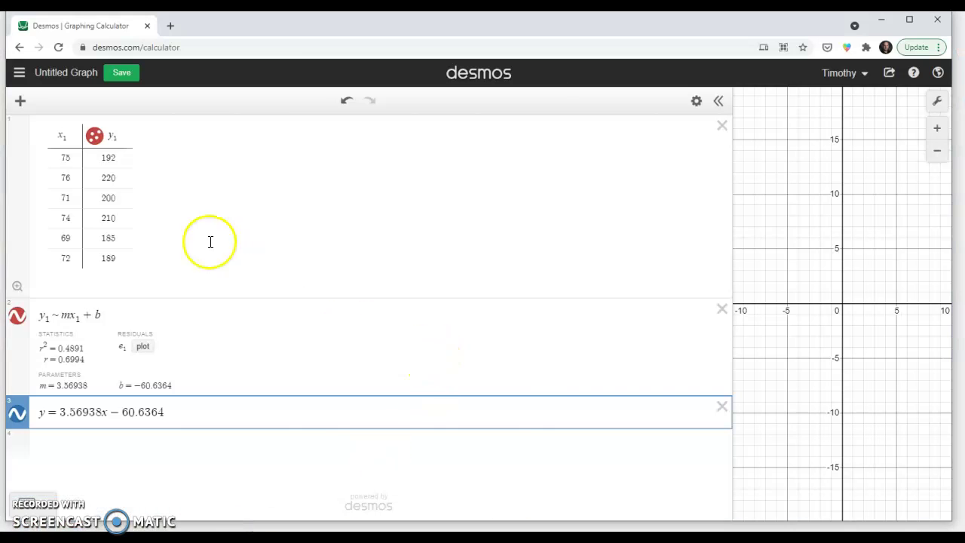
left_click(722, 126)
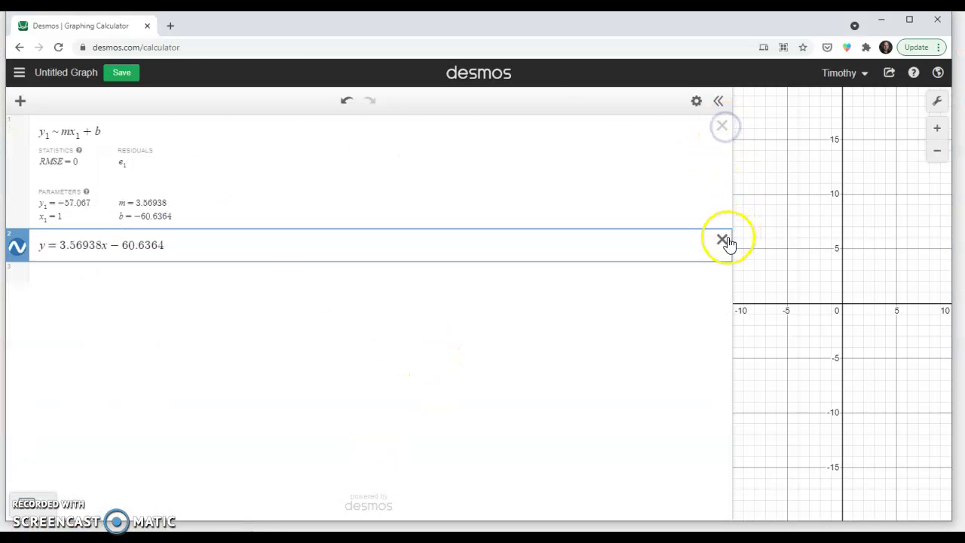
left_click(722, 241)
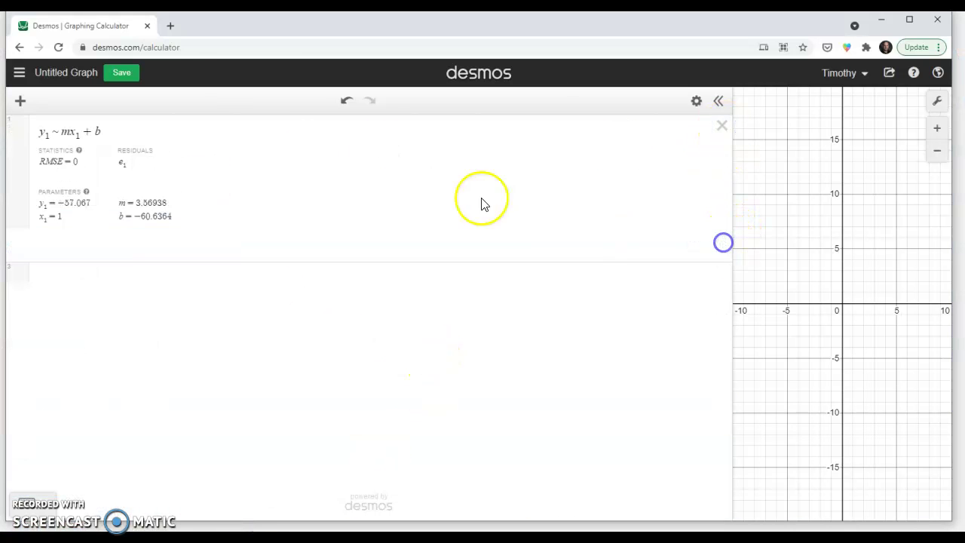
left_click(724, 129)
left_click(20, 101)
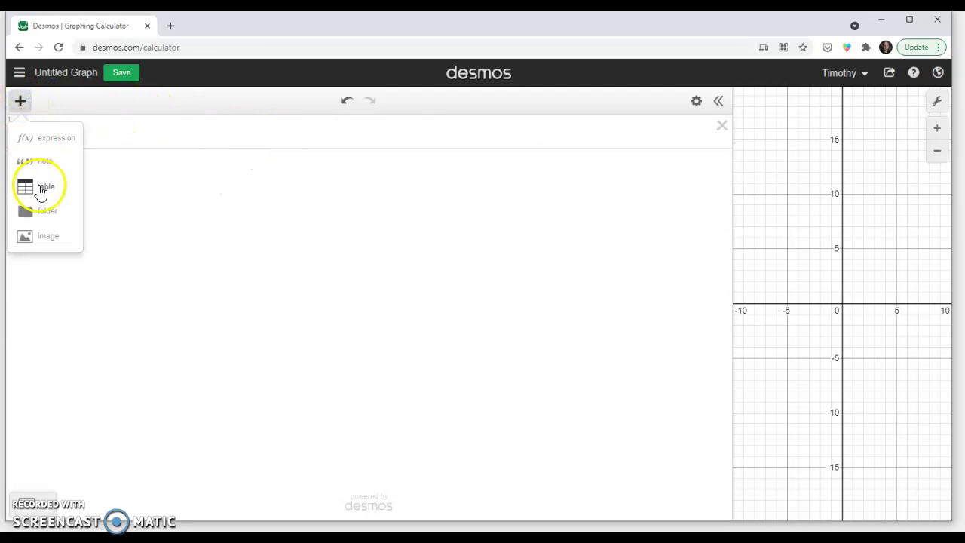
left_click(42, 189)
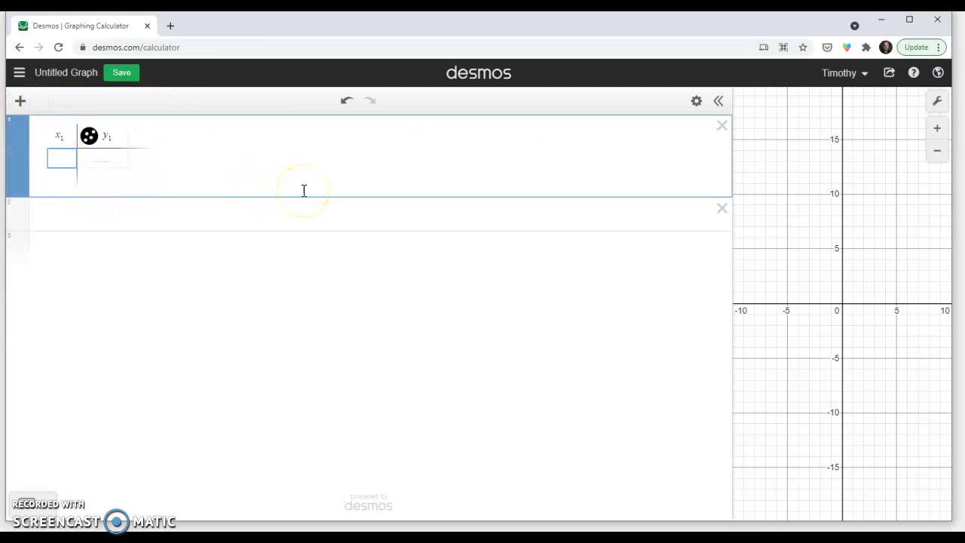
- Enter x1 values 1, 2, 4, 6, 7 in the table
type("1")
key("Return")
type("2")
key("Return")
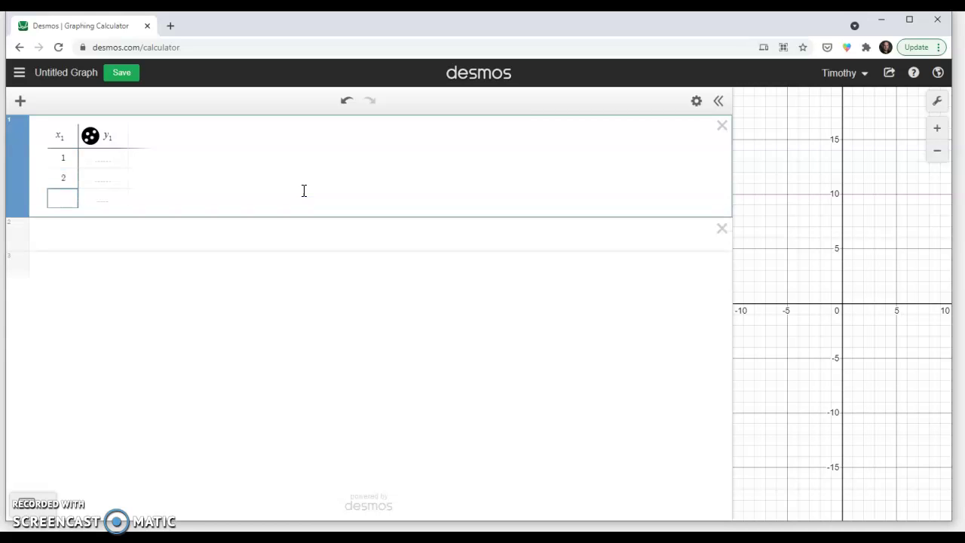
type("4")
key("Return")
type("6")
key("Return")
type("7")
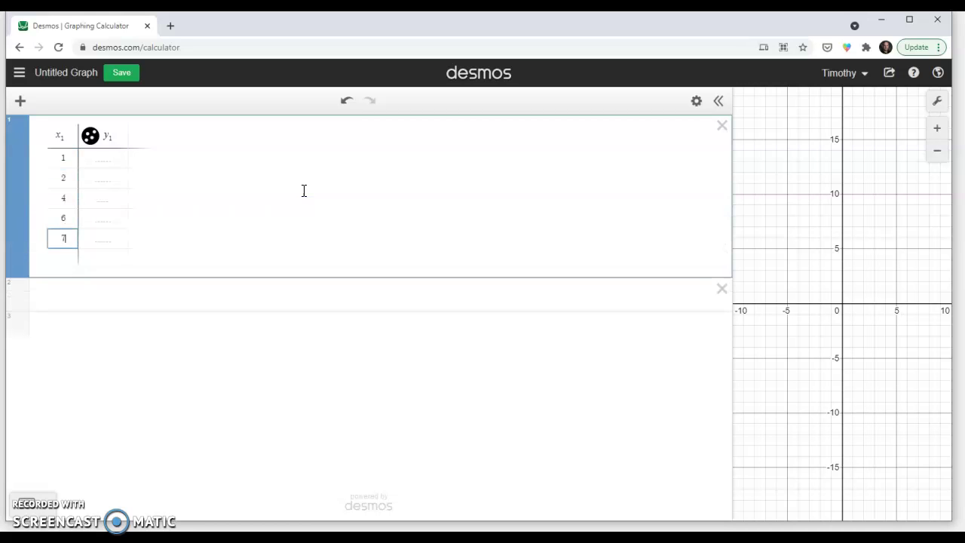
- Enter y1 values 3, 4, 5, 6, 7 in the table
left_click(98, 158)
type("3")
key("Return")
type("4")
key("Return")
type("5")
key("Return")
type("6")
key("Return")
type("7")
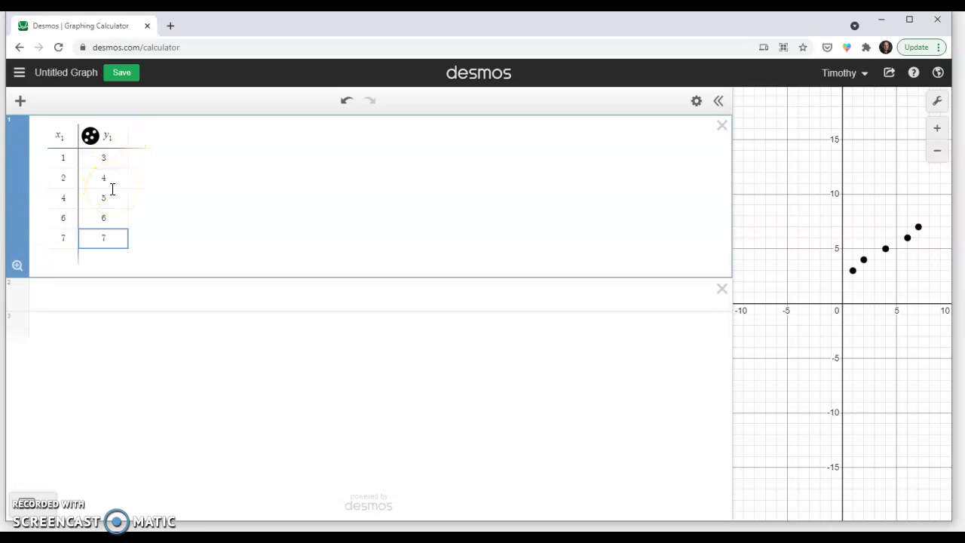
- Enter the regression y1 ~ mx1 + b, yielding m = 0.615385, b = 2.53846, r = 0.9923
left_click(112, 292)
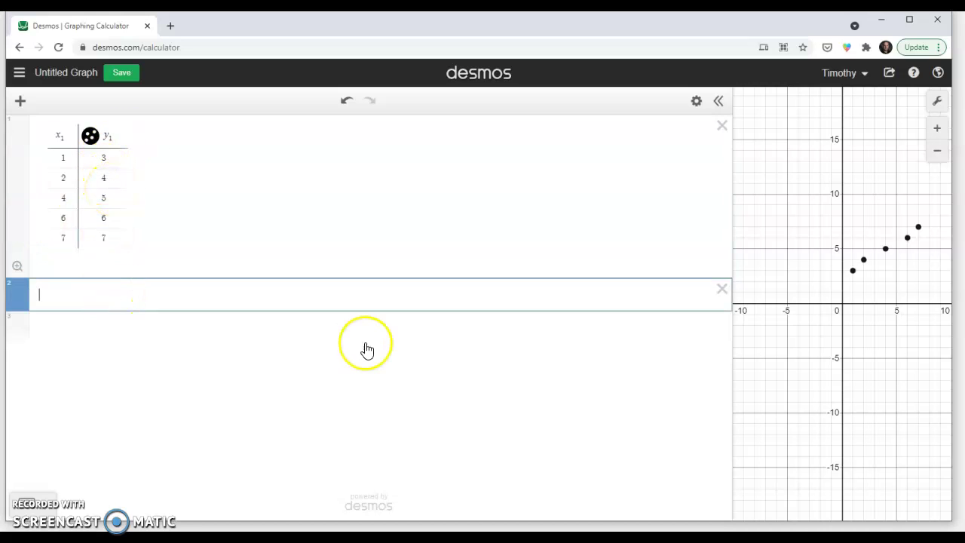
type("y1 ")
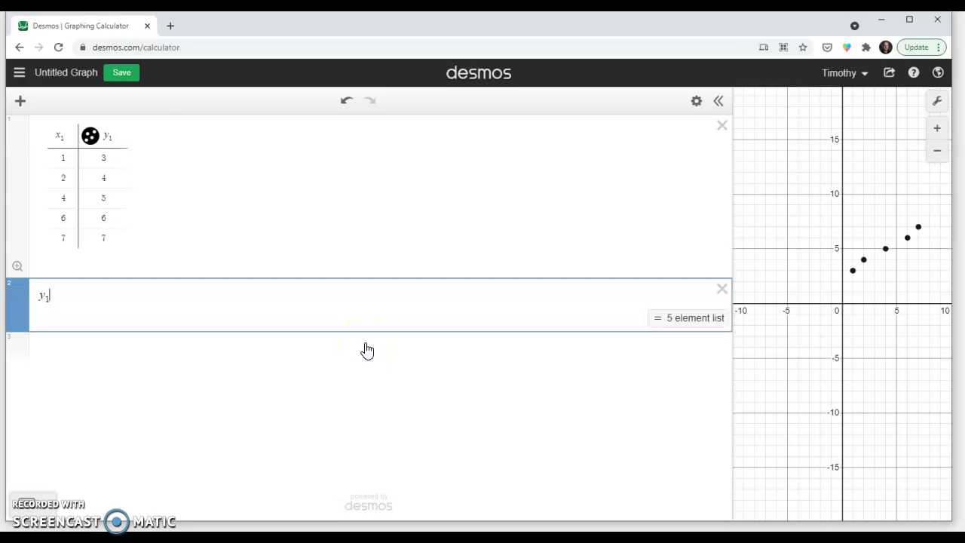
type("~")
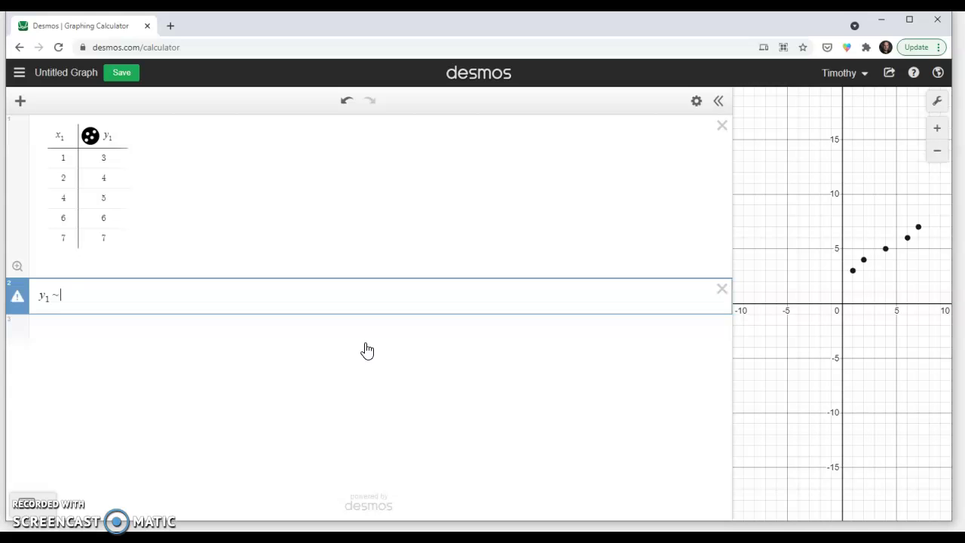
type(" mx1")
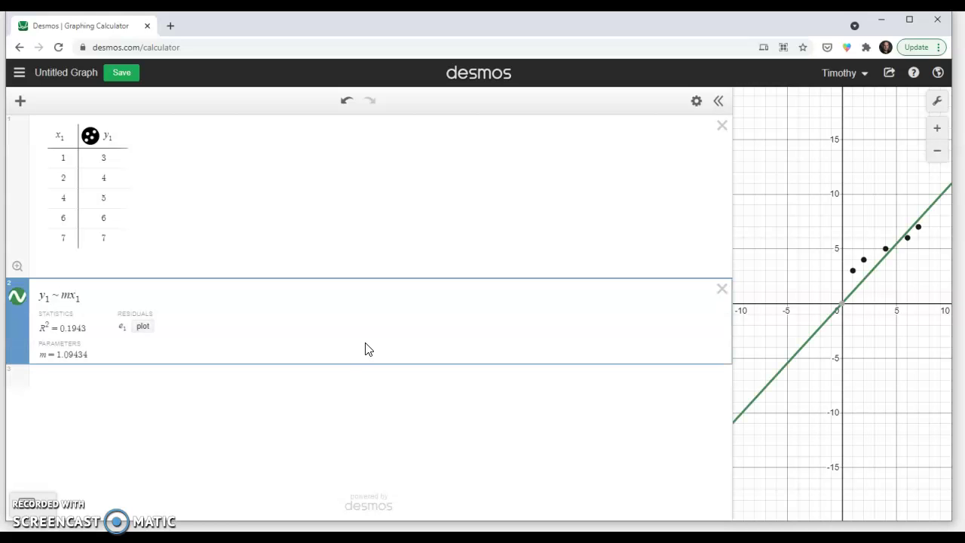
type(" + b")
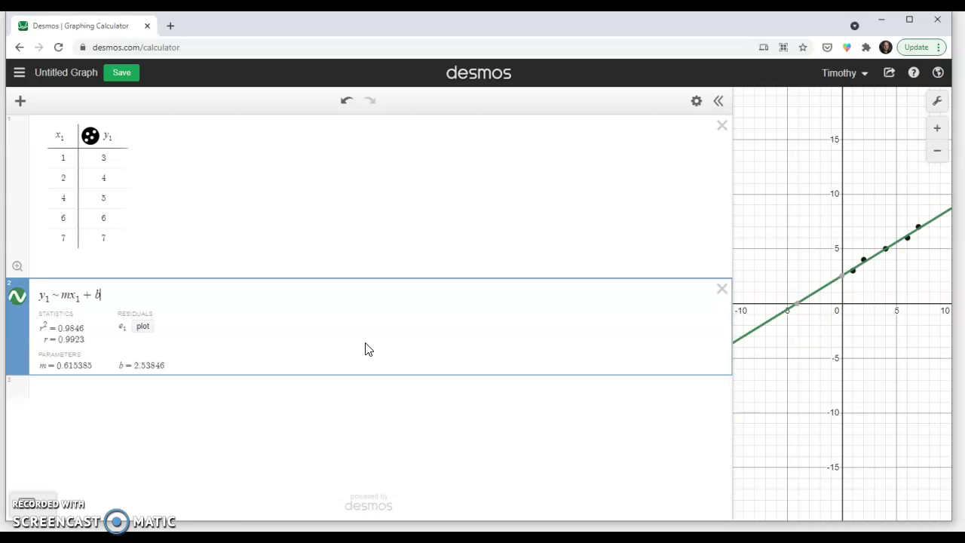
left_click(115, 394)
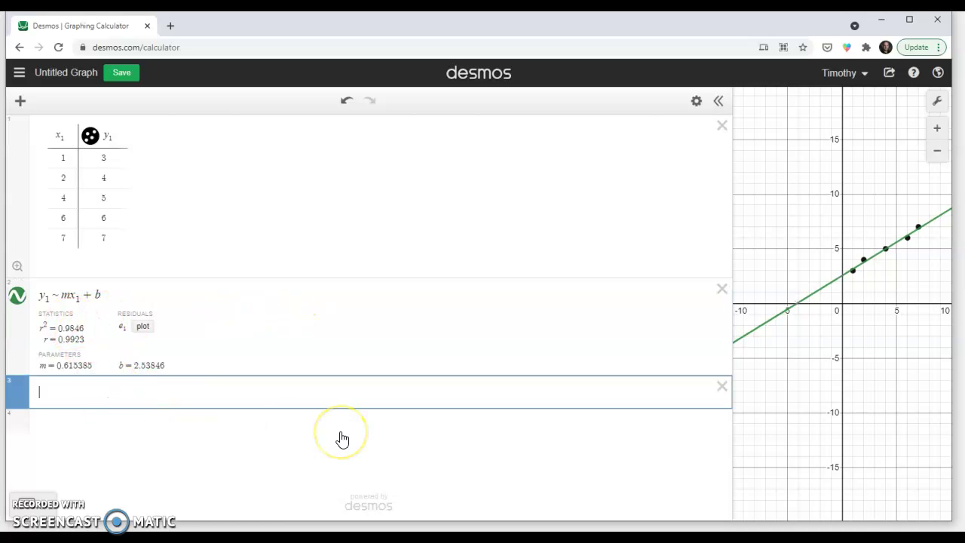
- Graph y = 0.615385x + 2.53846 and select the whole equation for copying
type("y = 0.")
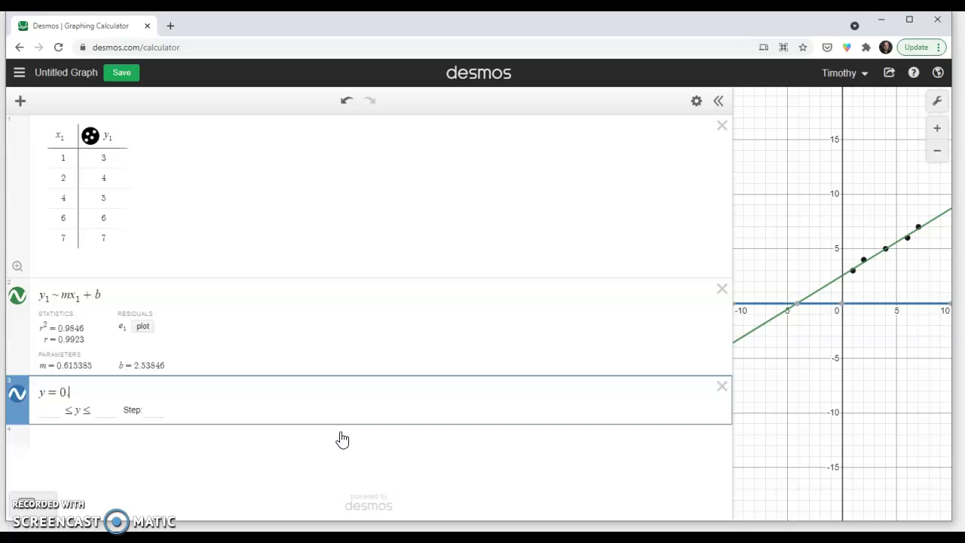
type("615")
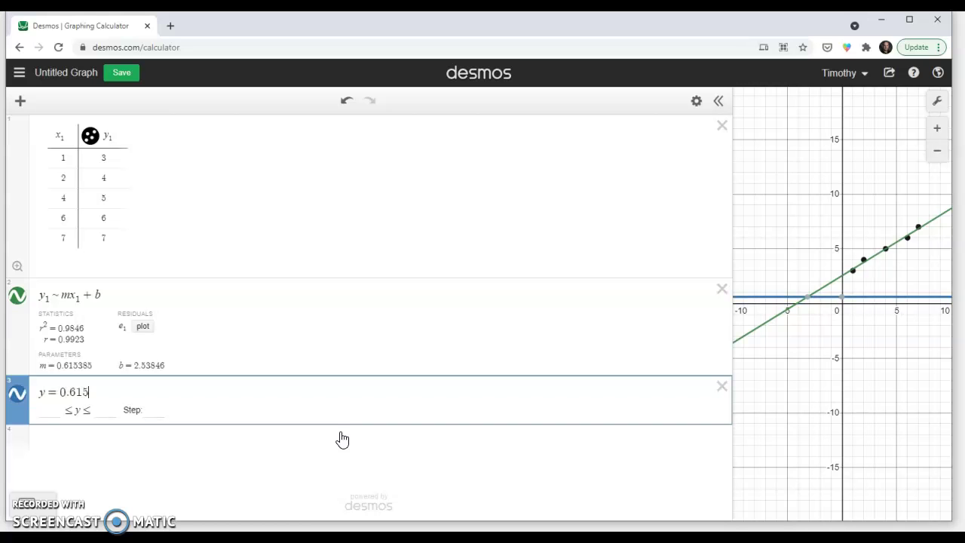
type("385x ")
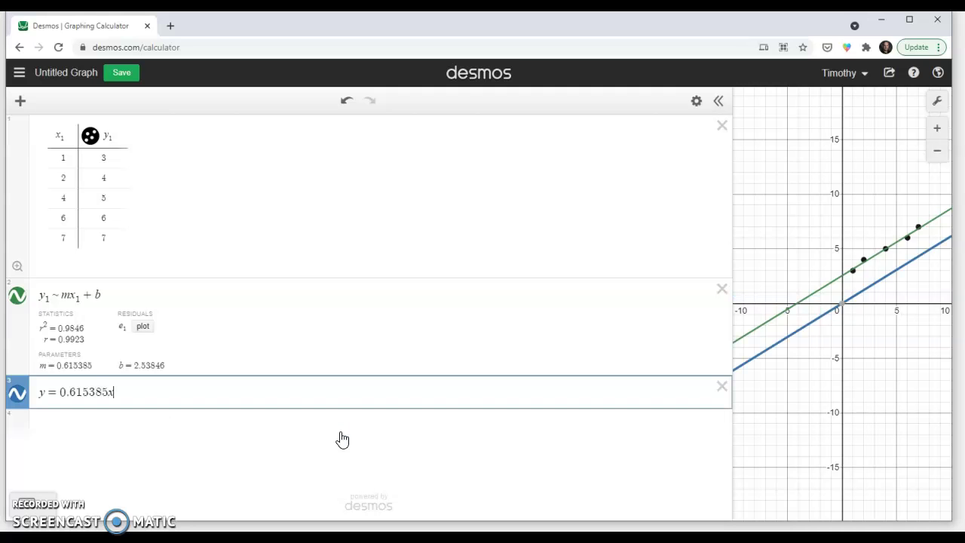
type("+ 2.538")
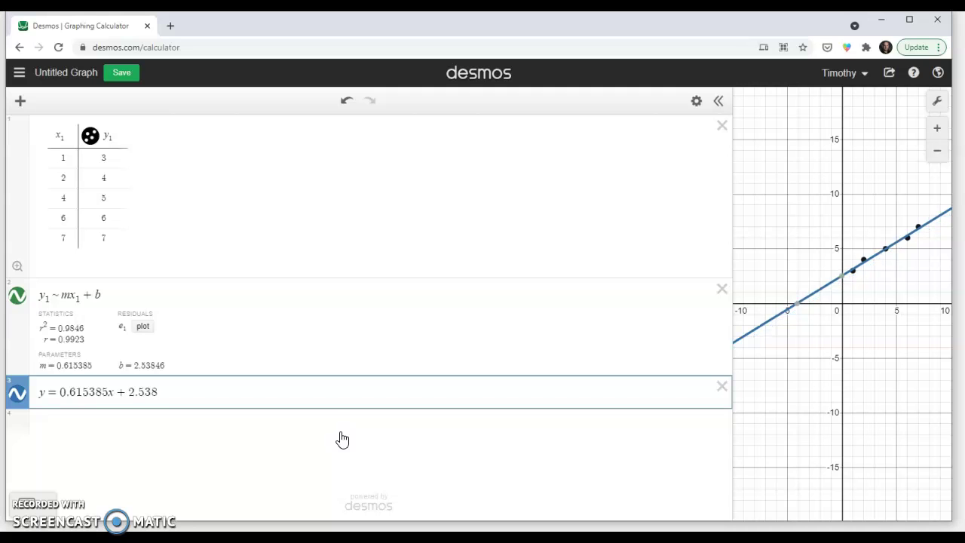
type("46")
left_click_drag(175, 393, 30, 394)
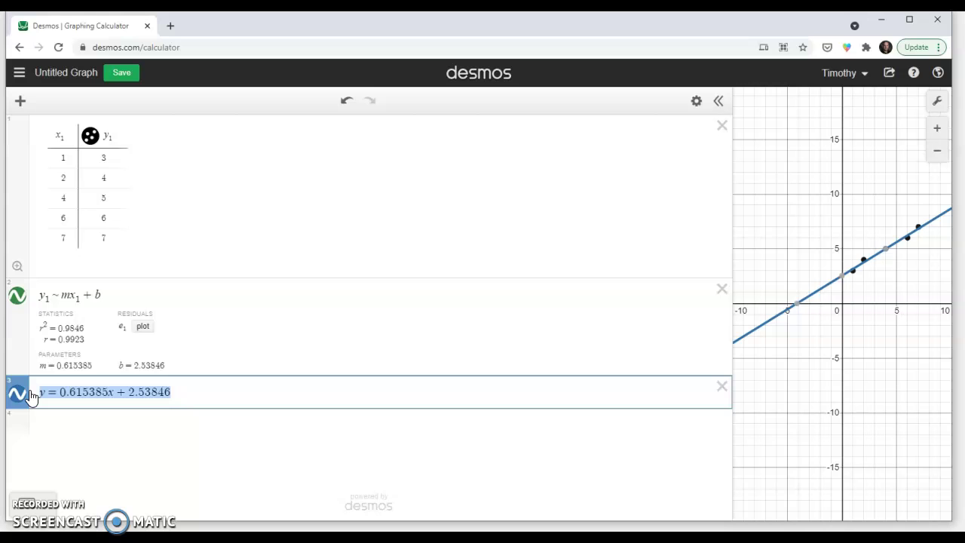
- Bring the whiteboard with the sandwich problem and y = mx + b notes back on screen
left_click(15, 406)
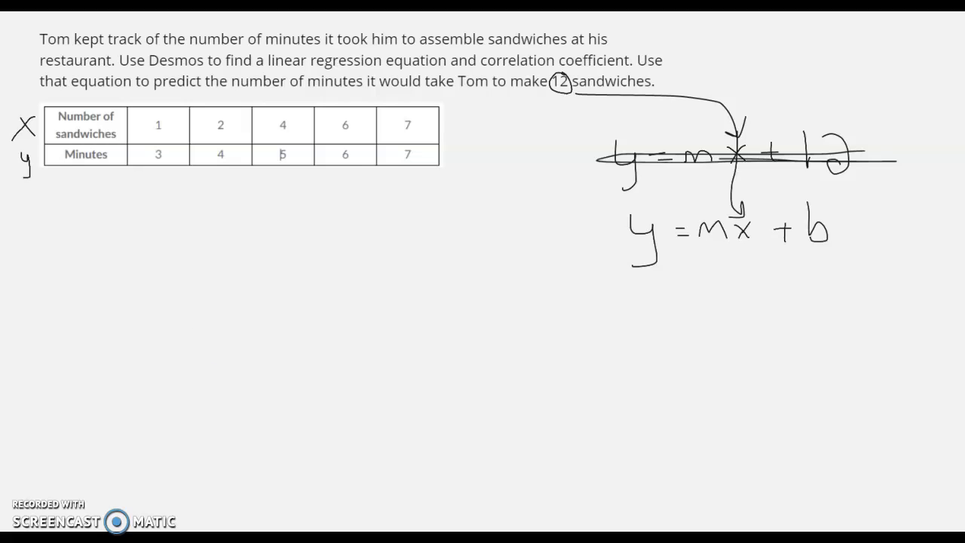
- Paste y=0.615385x+2.53846 onto the board and enlarge it to font size 64
left_click(209, 355)
type("y=0.615385x+2.53846")
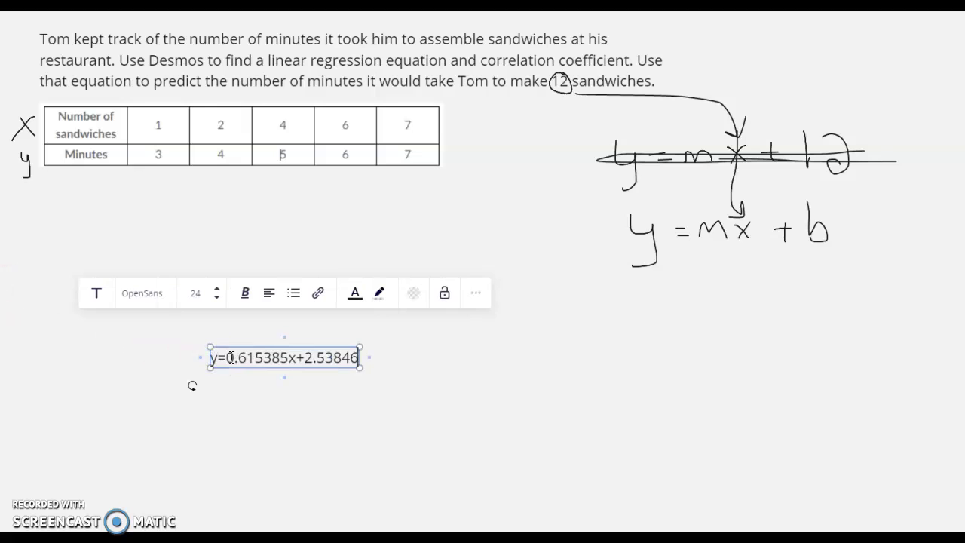
left_click(355, 414)
left_click(349, 356)
left_click(216, 288)
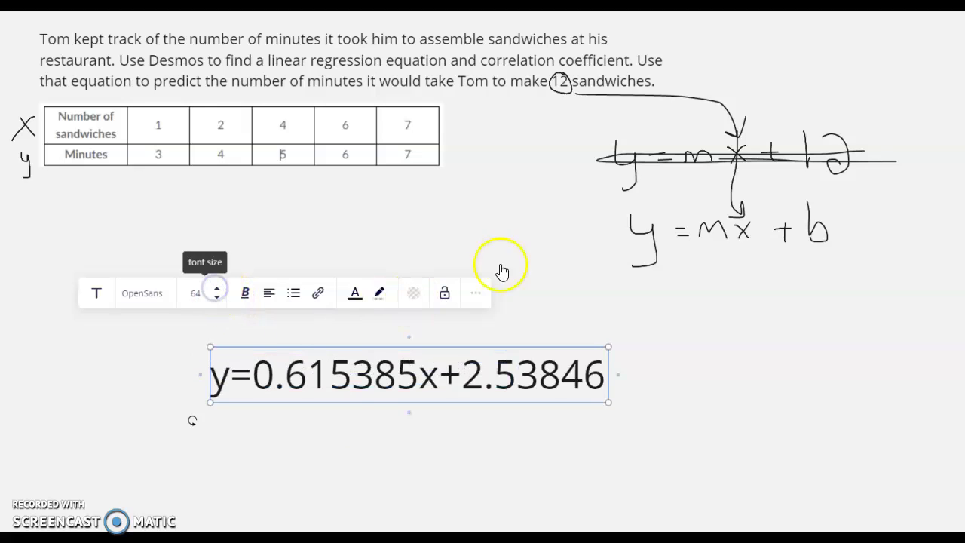
left_click(540, 241)
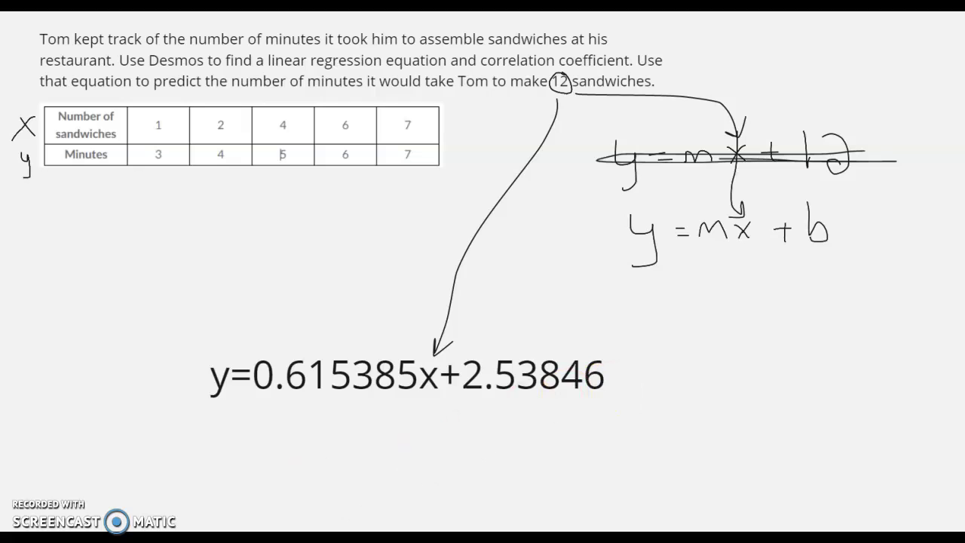
mouse_move(117, 538)
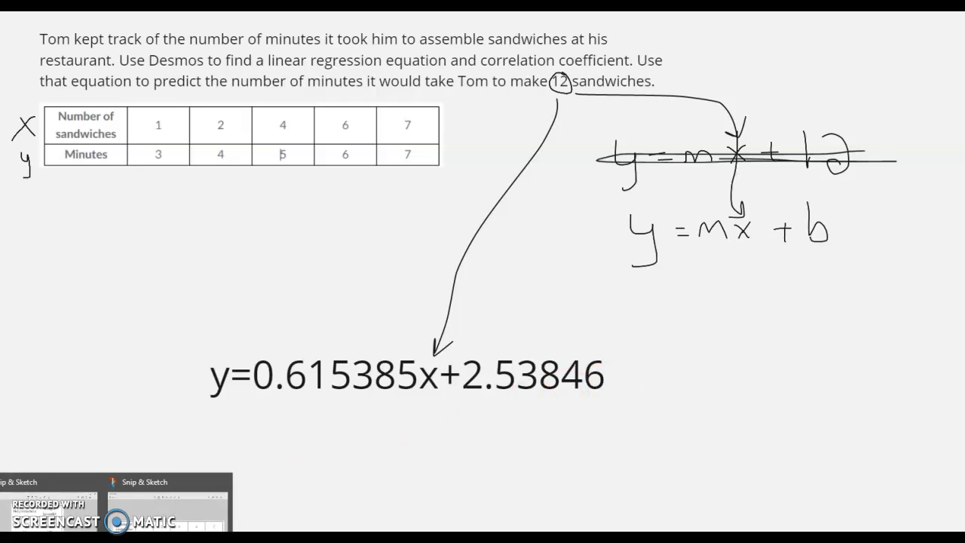
- In Desmos, delete the y(12) equation row and start a fresh empty expression row
mouse_move(159, 538)
left_click(241, 520)
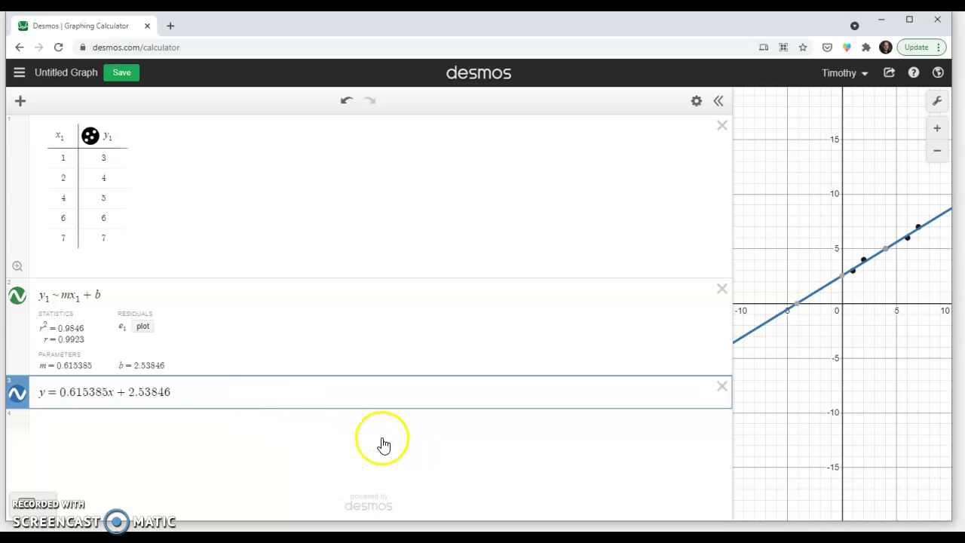
type("(12)")
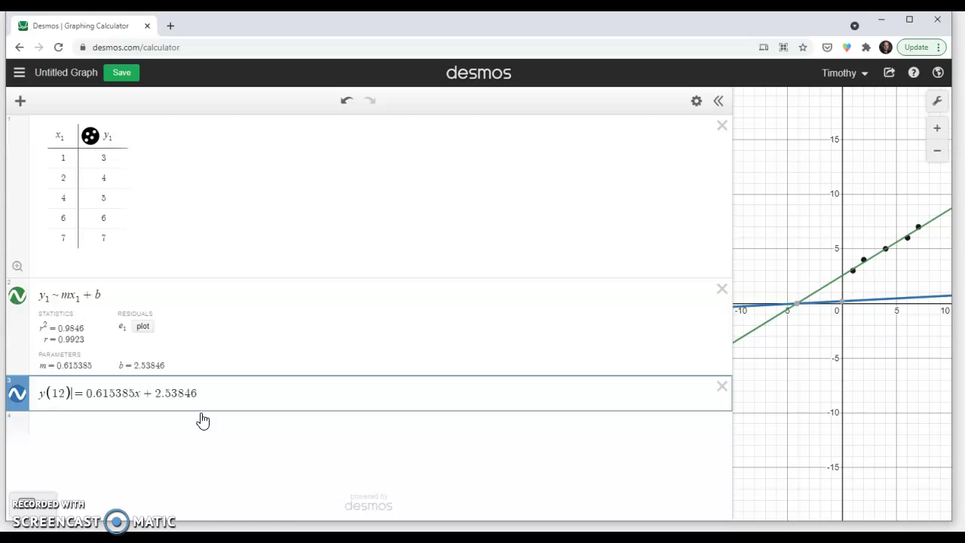
left_click(722, 387)
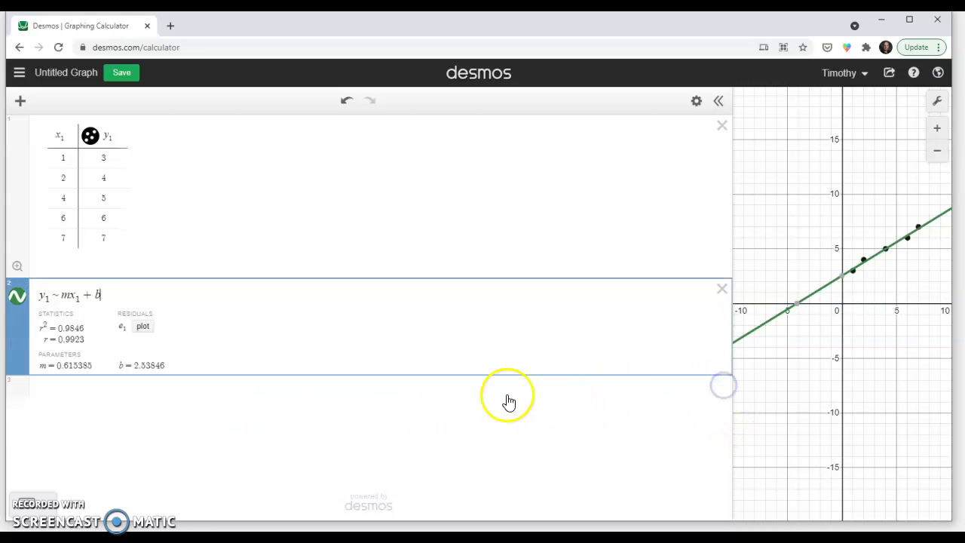
left_click(83, 403)
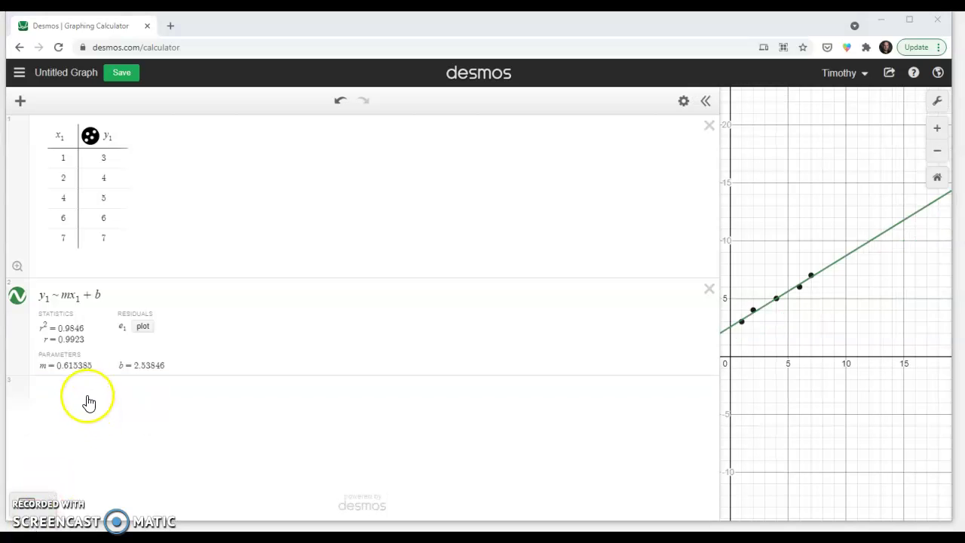
- Enter x=12 in the third row and pin where it crosses the regression line, (12, 9.923)
left_click(86, 386)
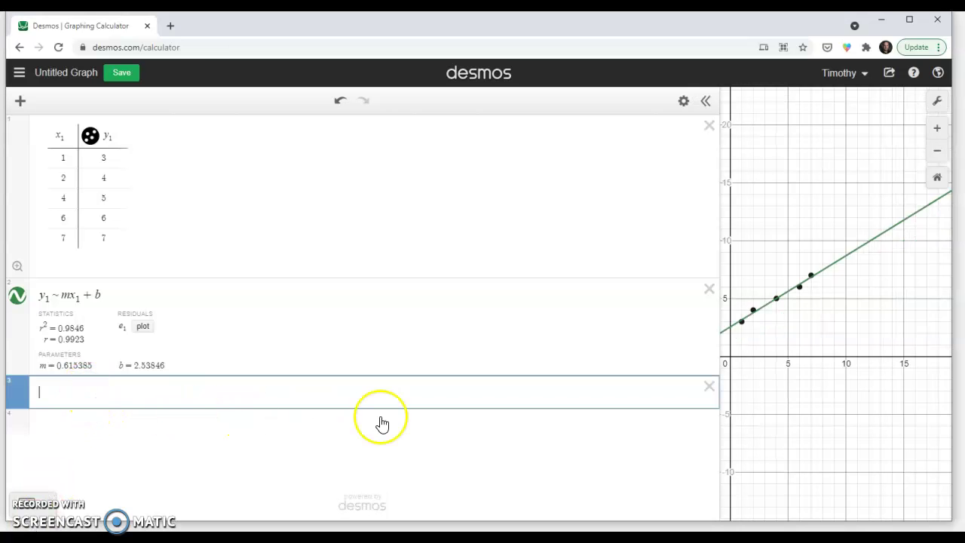
type("x=12")
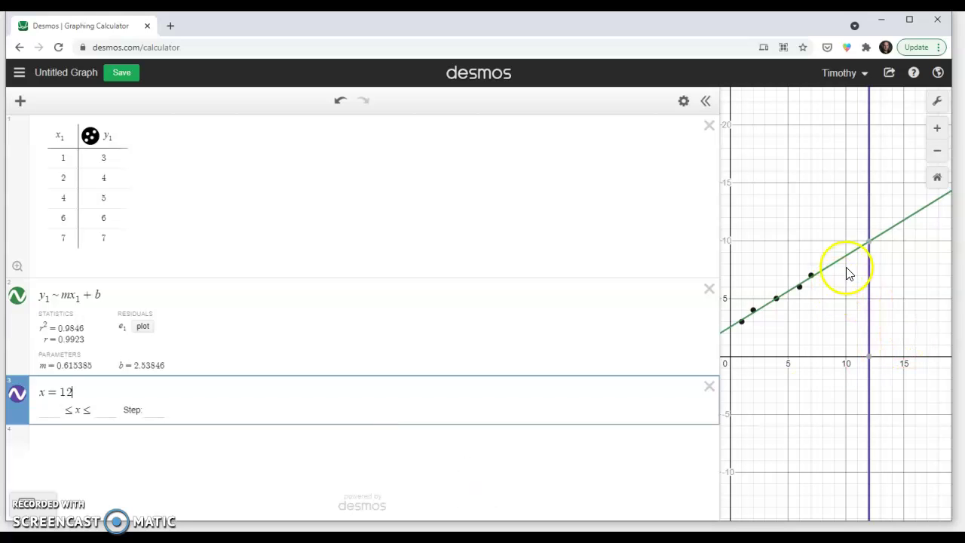
mouse_move(865, 271)
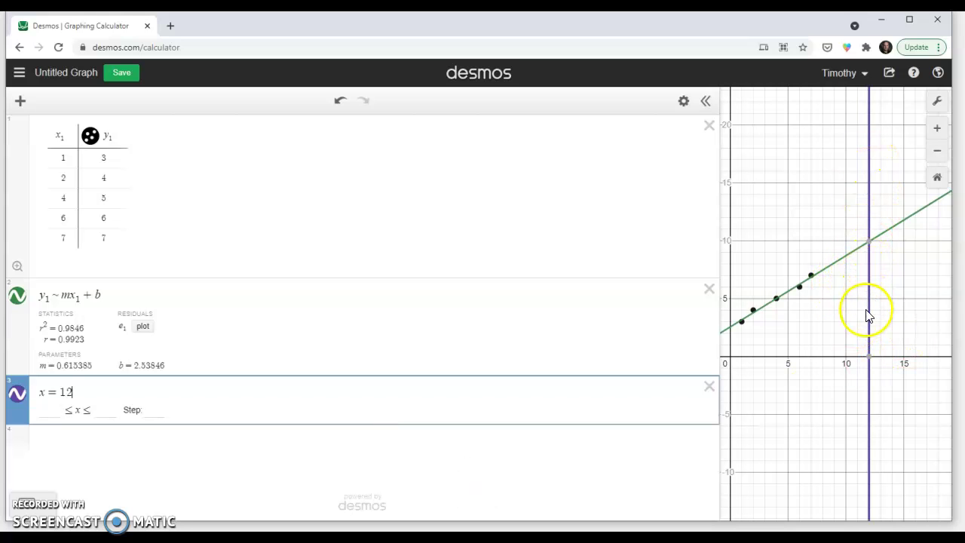
mouse_move(869, 249)
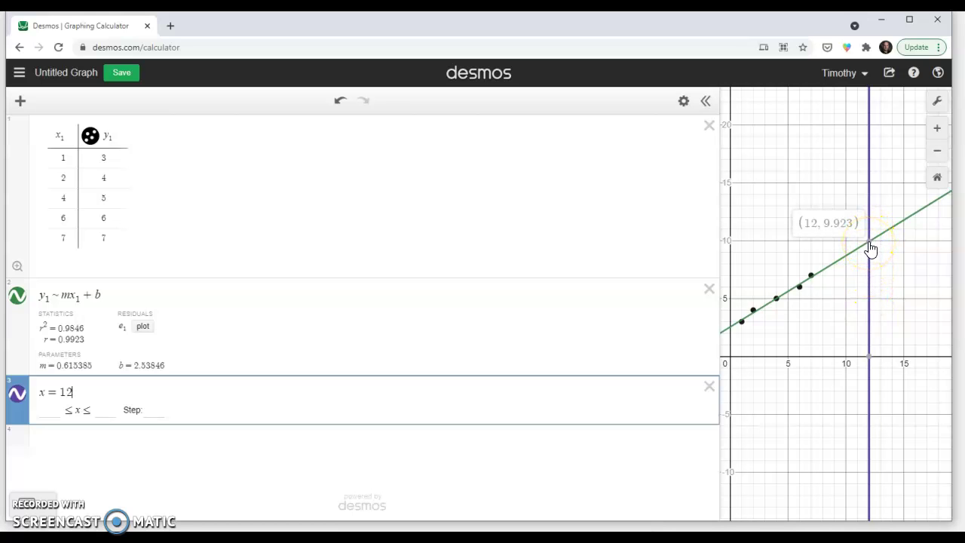
left_click(870, 246)
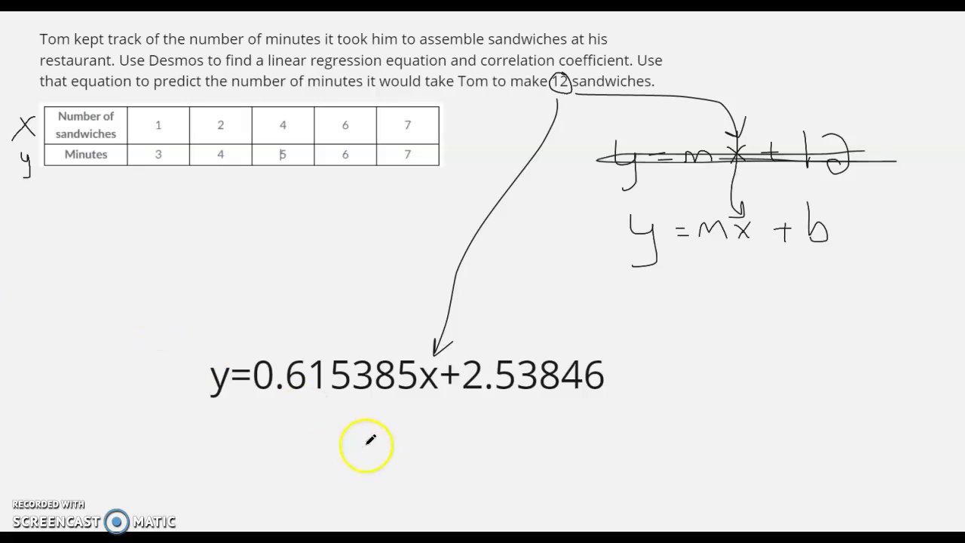
- Handwrite '= 9.9 min' to the right of y=0.615385x+2.53846 and circle it with the pen
left_click_drag(624, 373, 641, 381)
mouse_move(739, 352)
left_mouse_down()
mouse_move(726, 351)
mouse_move(742, 368)
mouse_move(739, 393)
left_mouse_up()
left_click(760, 391)
mouse_move(797, 353)
left_mouse_down()
mouse_move(786, 362)
mouse_move(791, 400)
mouse_move(841, 377)
mouse_move(855, 392)
left_mouse_up()
mouse_move(873, 348)
left_mouse_down()
mouse_move(664, 401)
mouse_move(891, 388)
mouse_move(879, 340)
left_mouse_up()
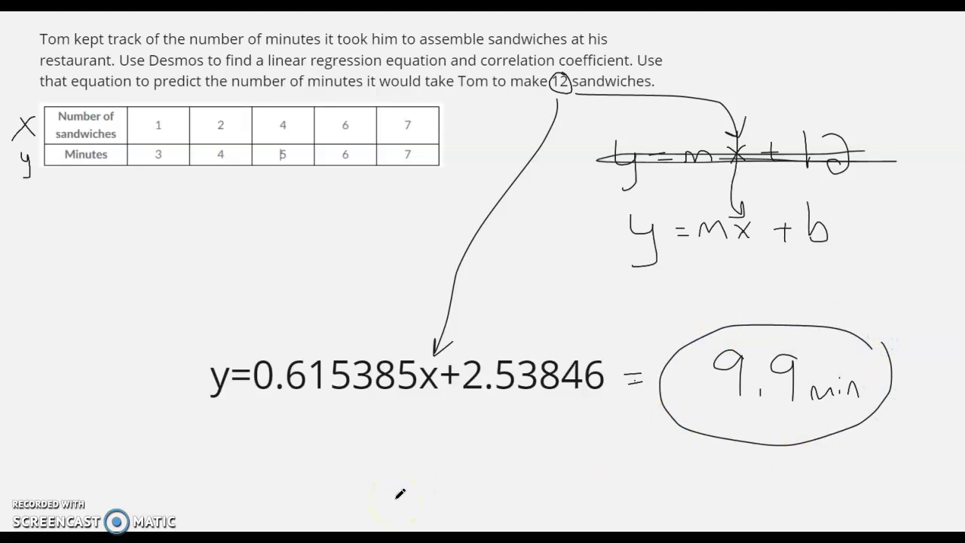